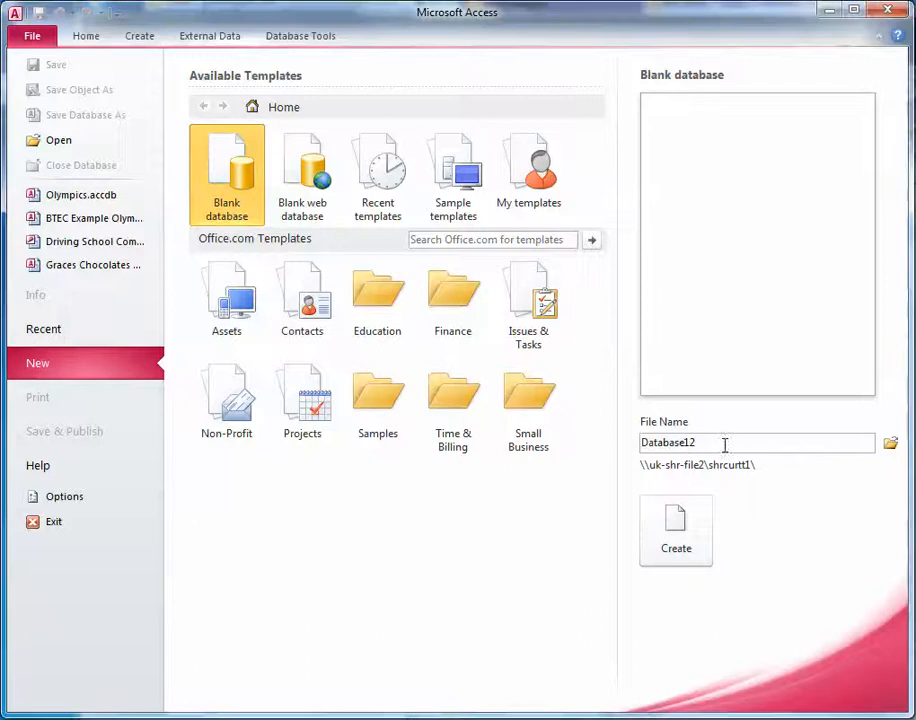
Step: Create a blank database named Olympics, saved in My Network Drive as a Microsoft Access 2007 database
drag(641, 443, 720, 440)
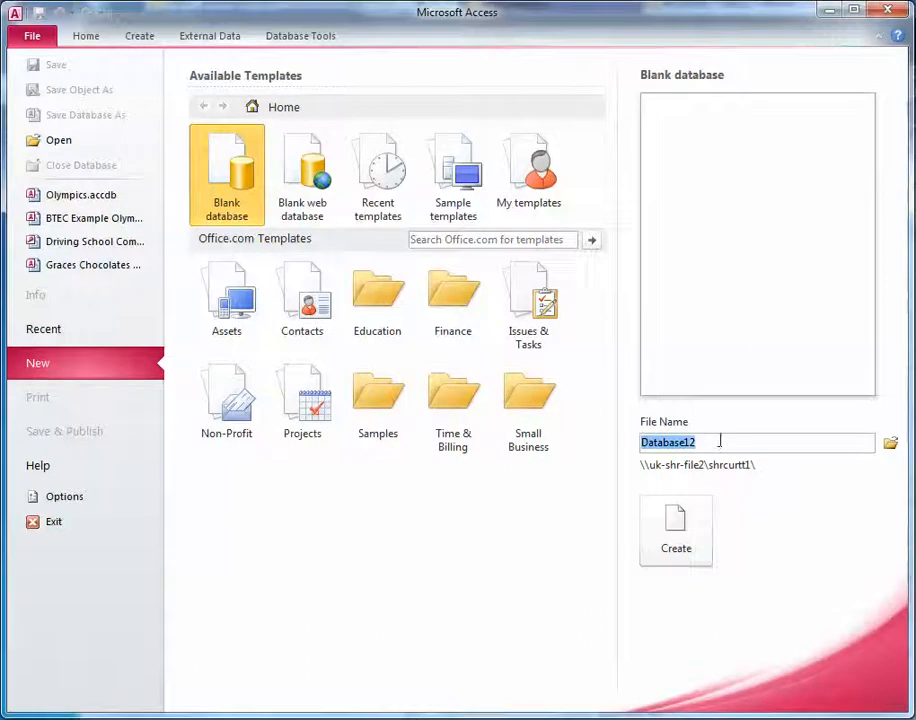
text(Olym)
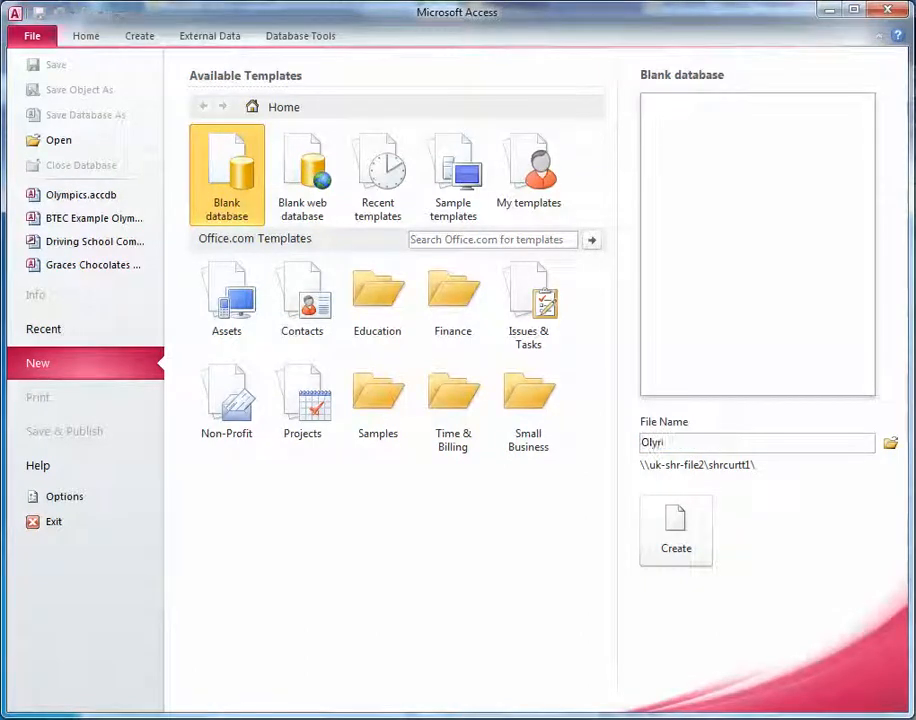
key(BackSpace)
text(mpics)
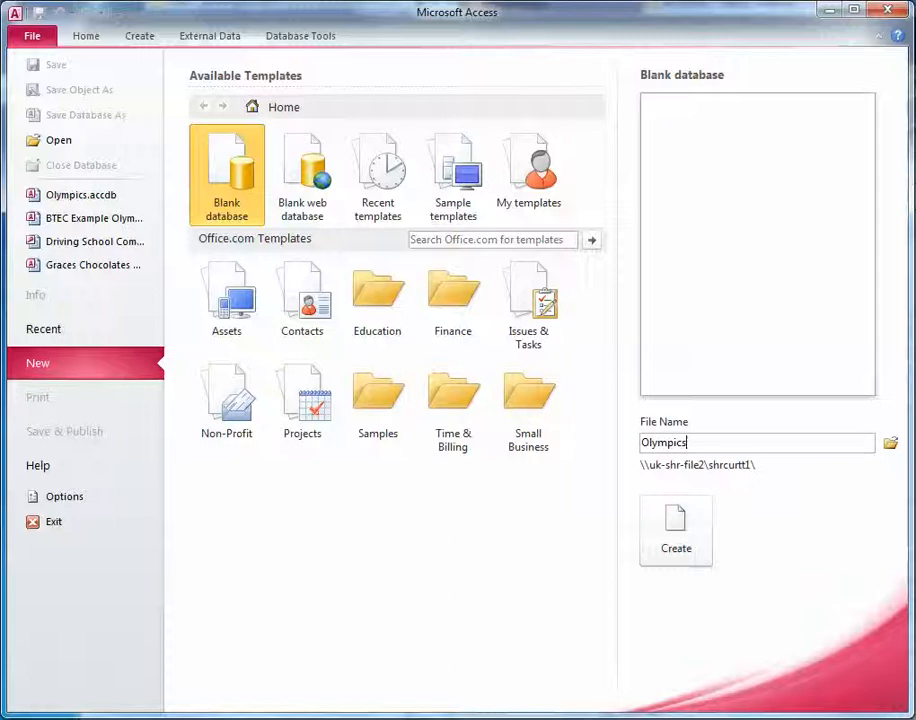
click(890, 446)
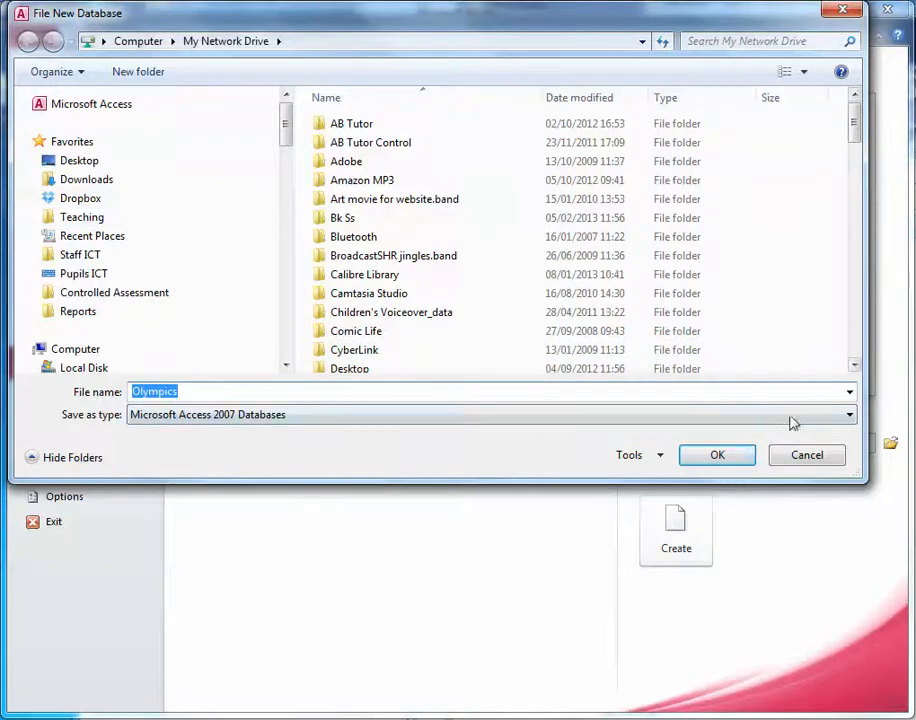
click(721, 455)
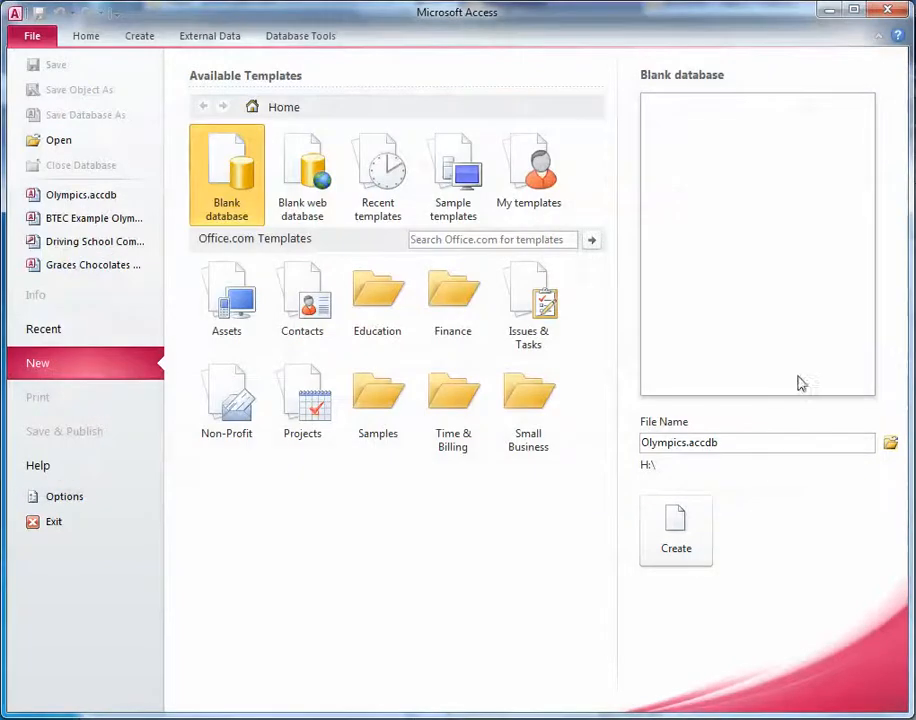
click(679, 541)
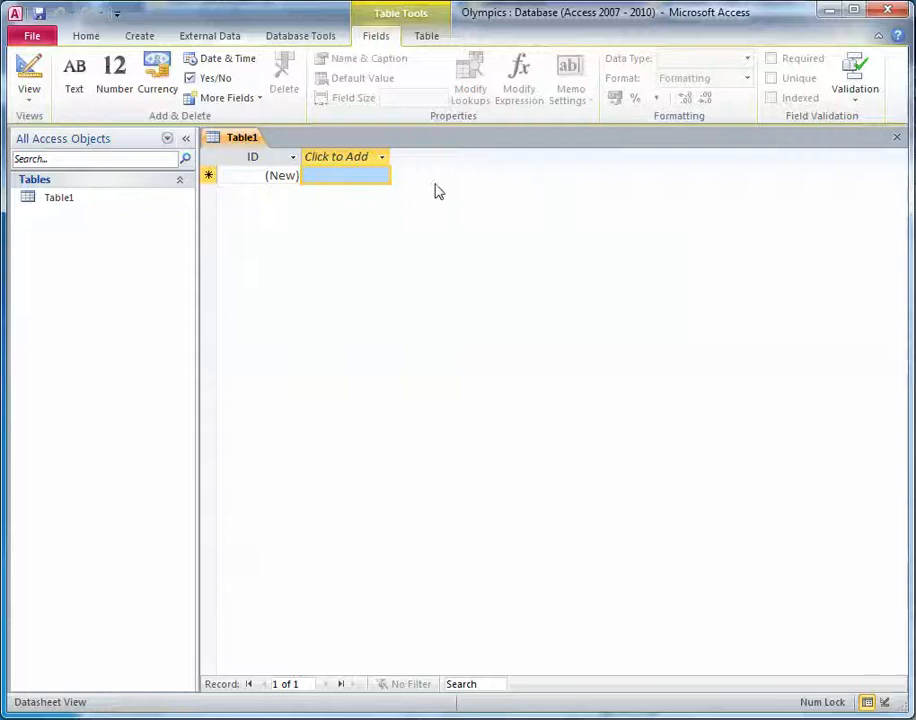
Step: Switch the new table to Design View, saving it under the name tblVolunteers
click(31, 100)
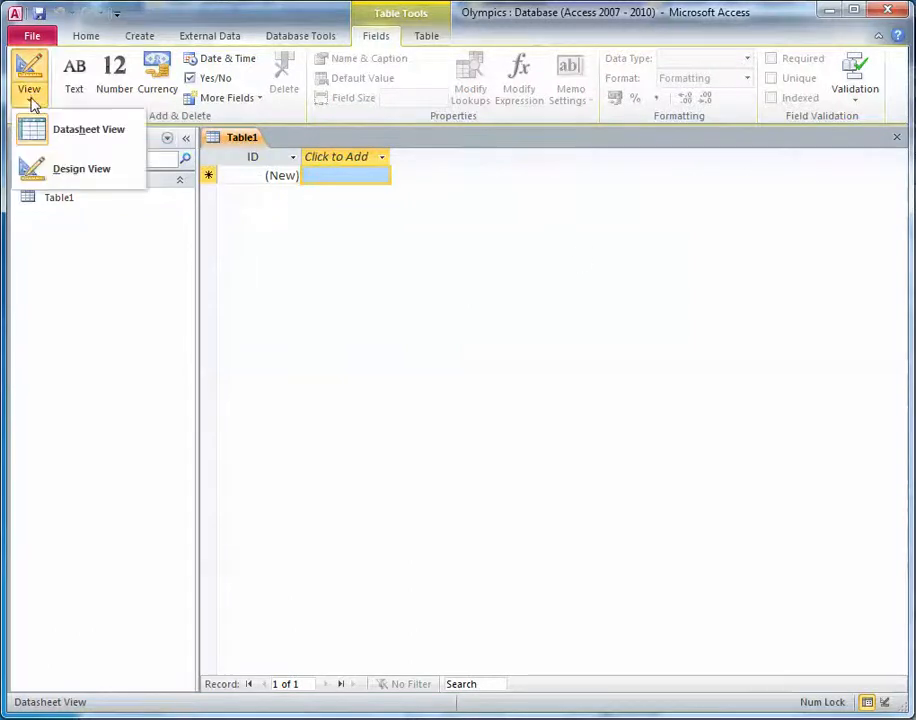
click(87, 172)
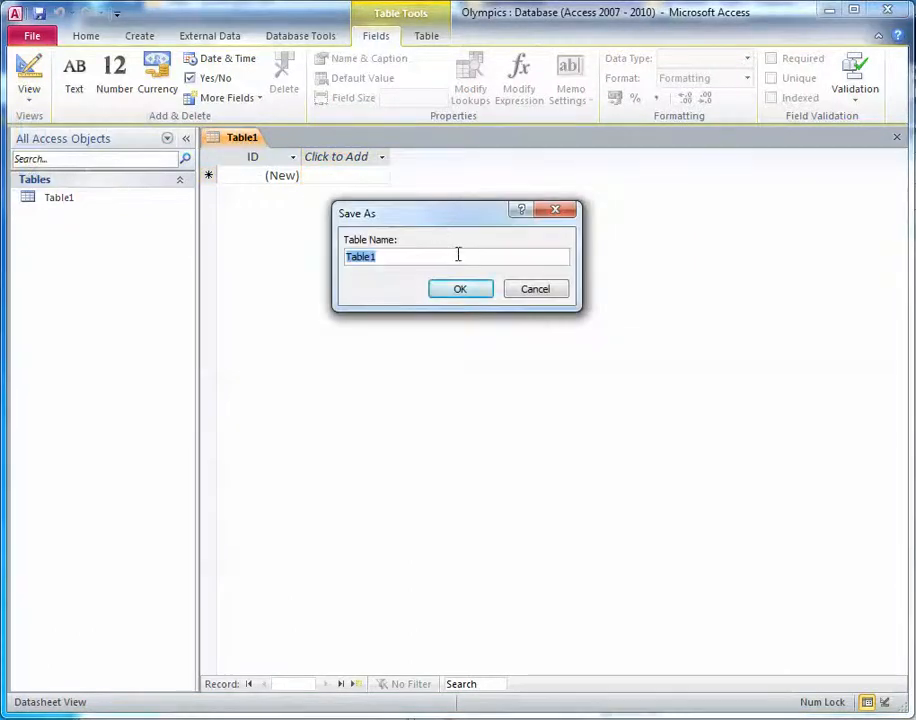
text(t)
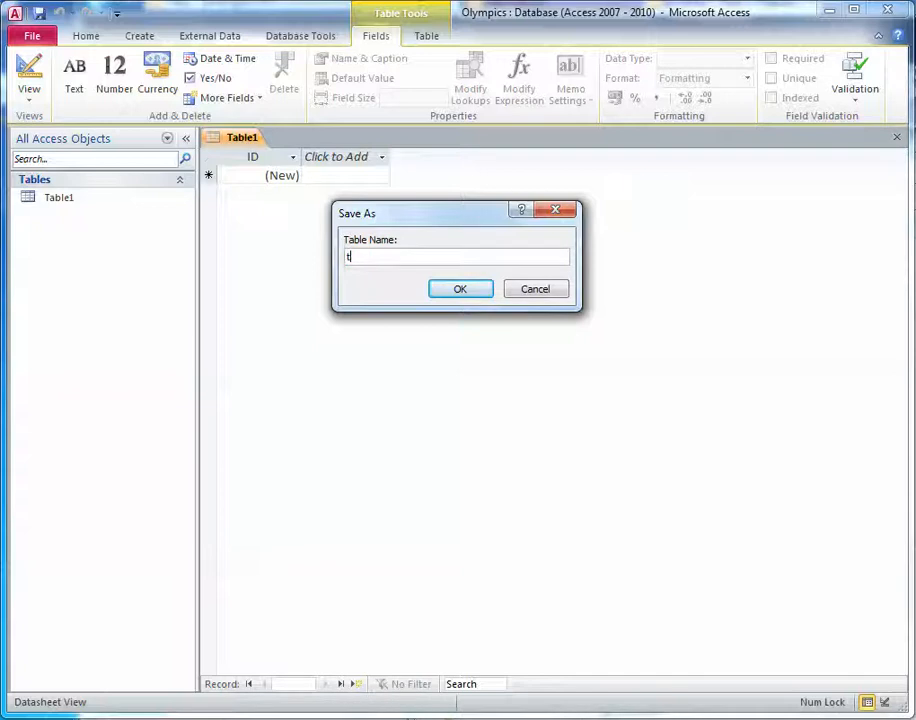
text(blVolunteers)
click(465, 290)
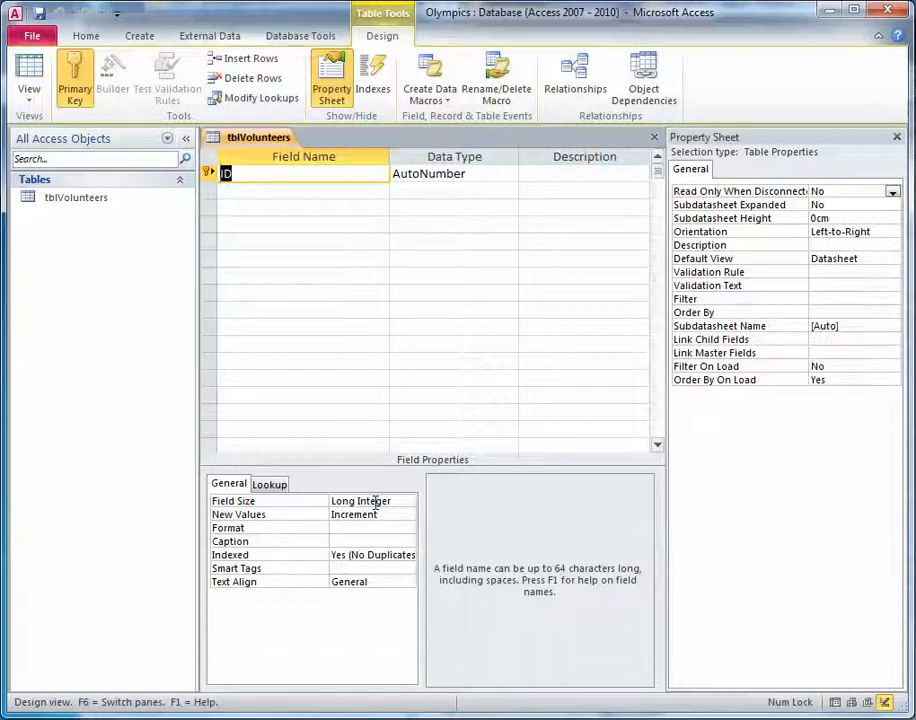
Step: Rename the table's default ID field to FirstName
click(225, 173)
double_click(225, 173)
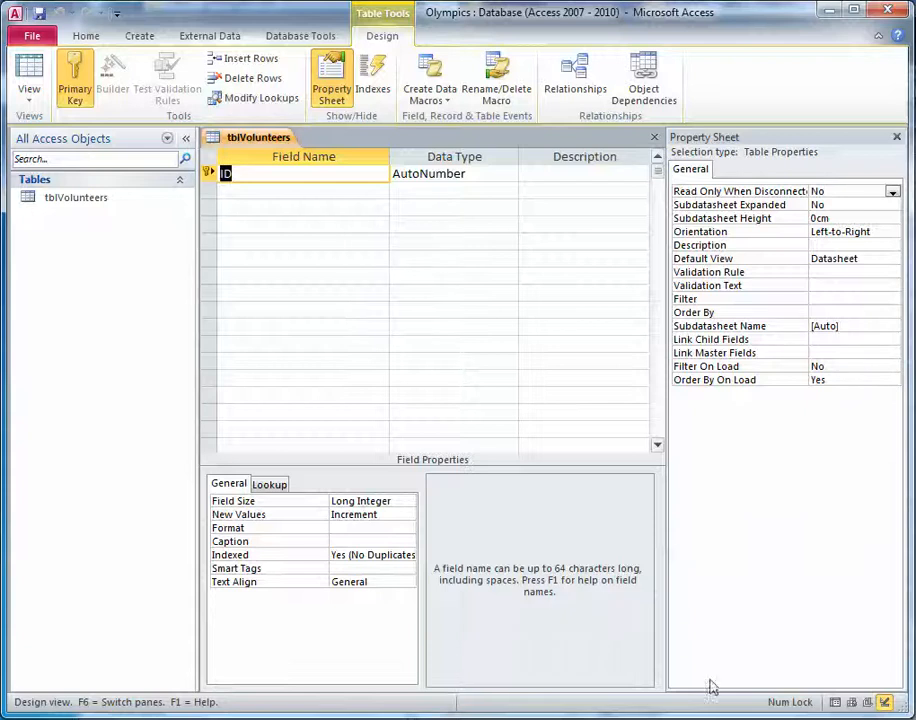
click(252, 174)
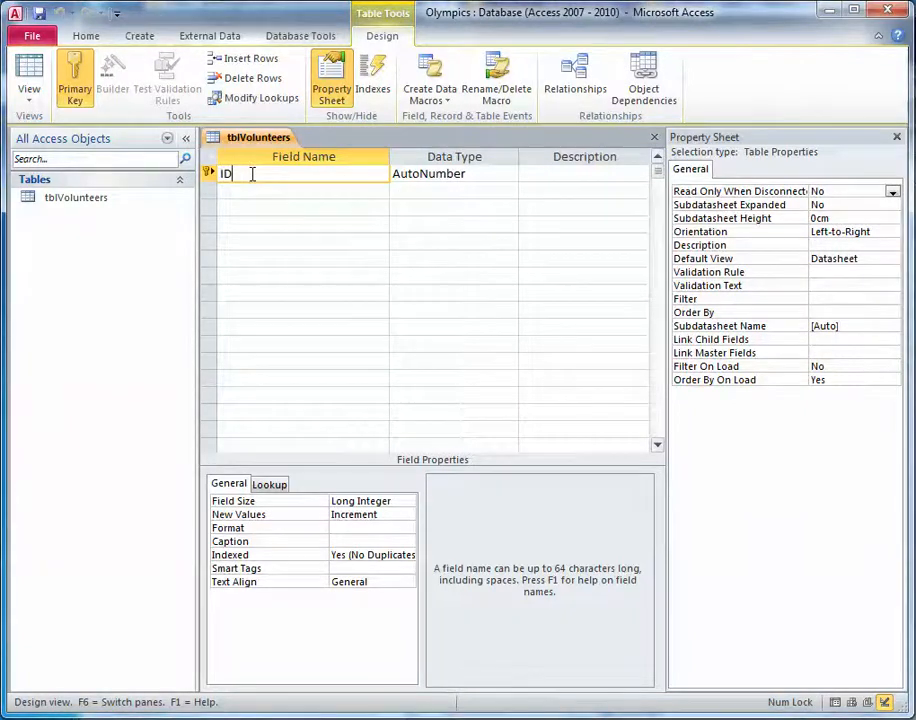
key(BackSpace)
key(BackSpace)
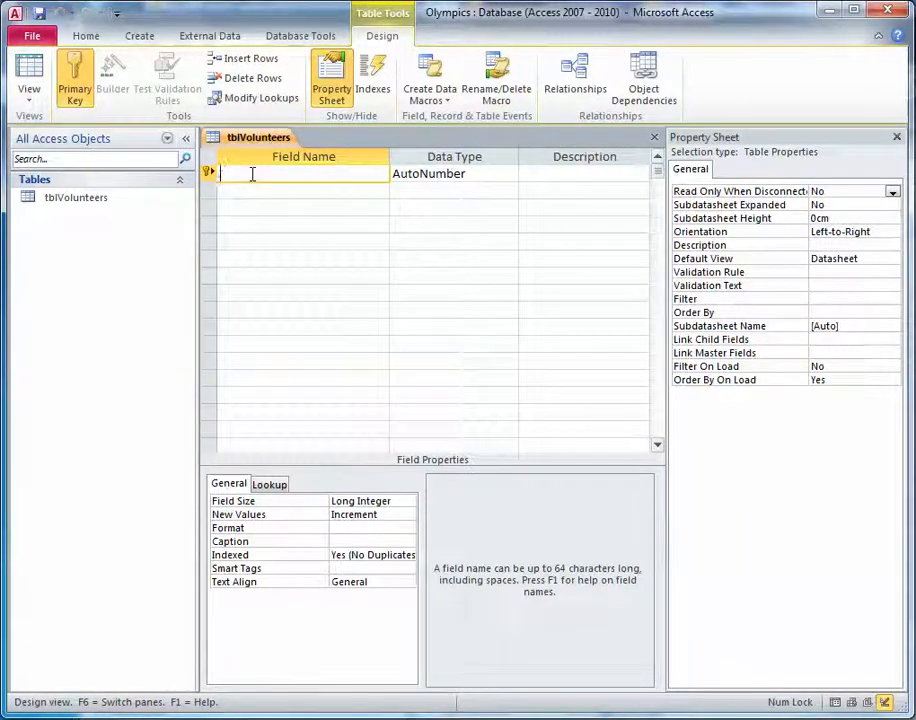
text(Fir)
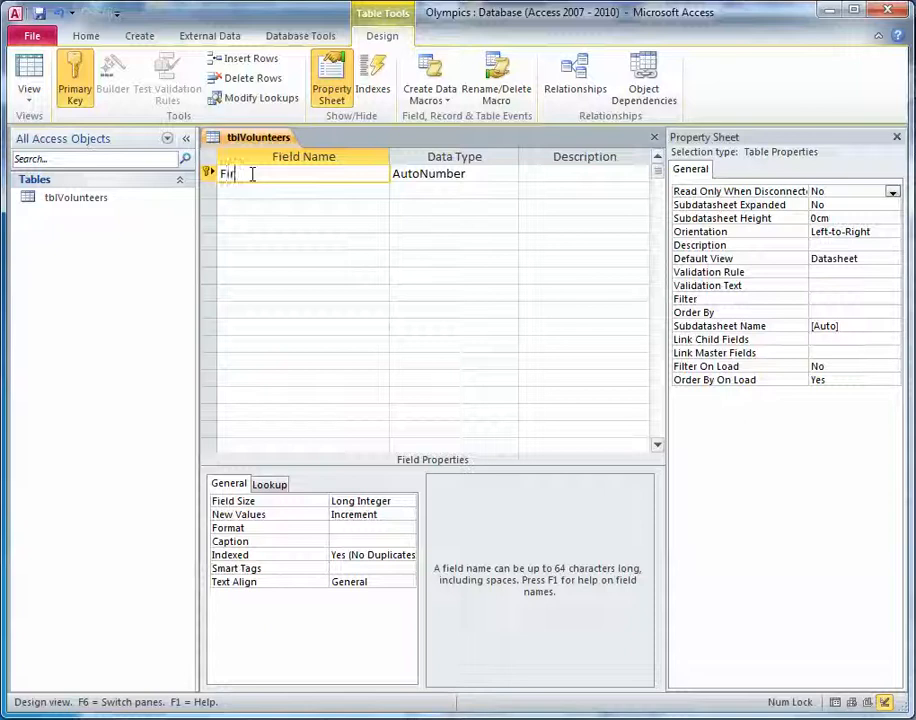
text(st)
key(ctrl+w)
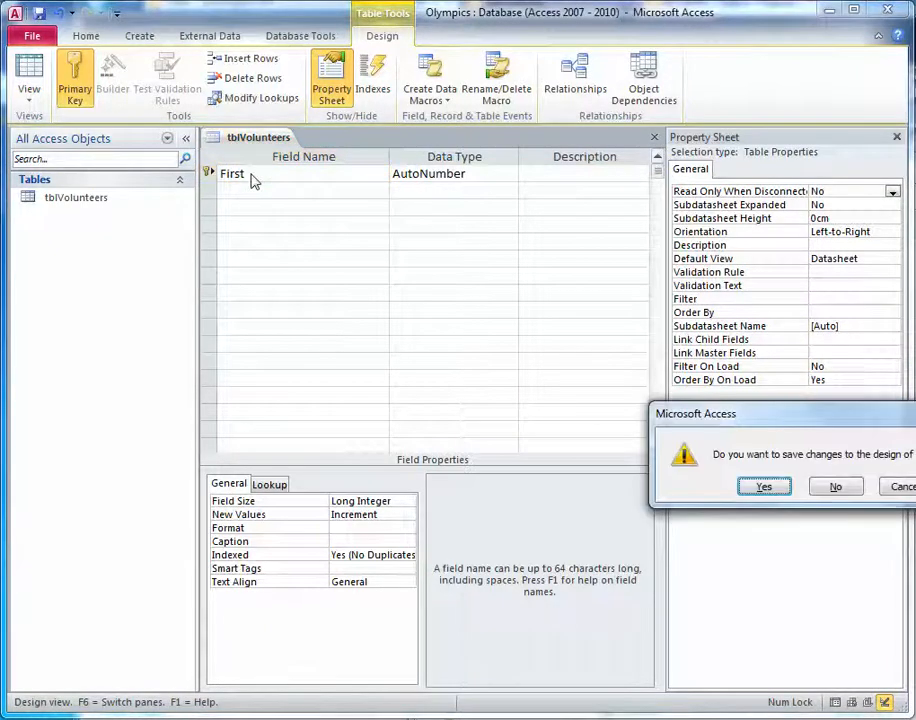
click(900, 487)
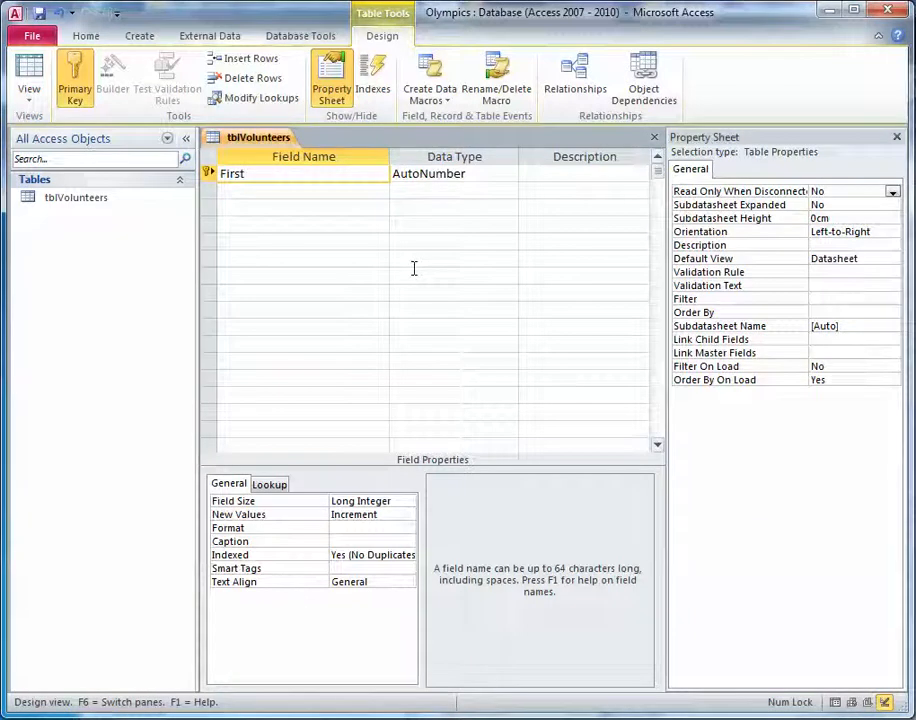
text(Name)
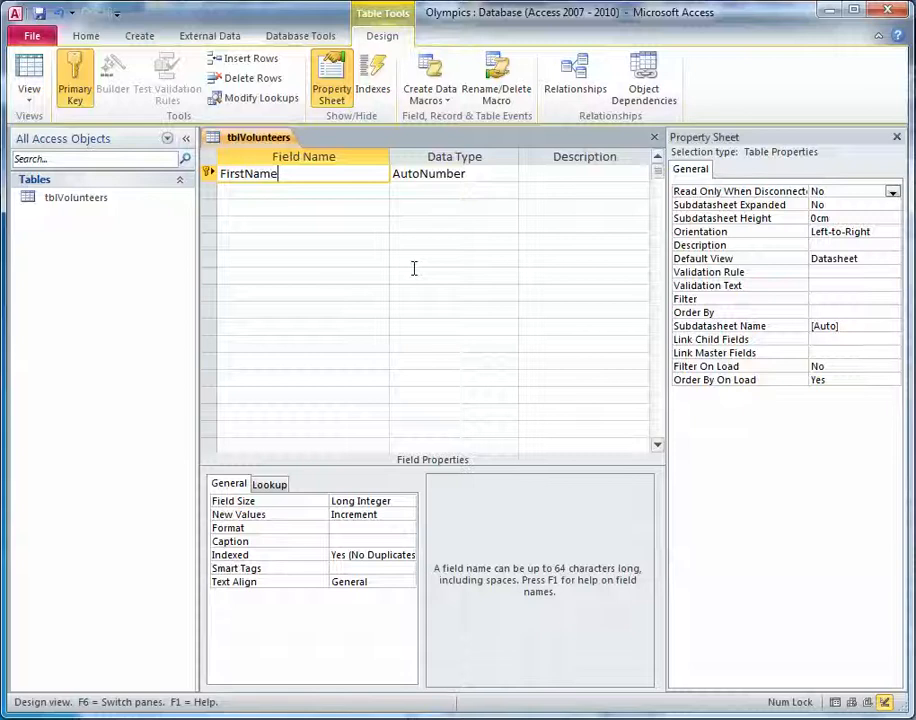
Step: Set the FirstName field's data type to Text and remove its primary key
click(478, 174)
click(509, 174)
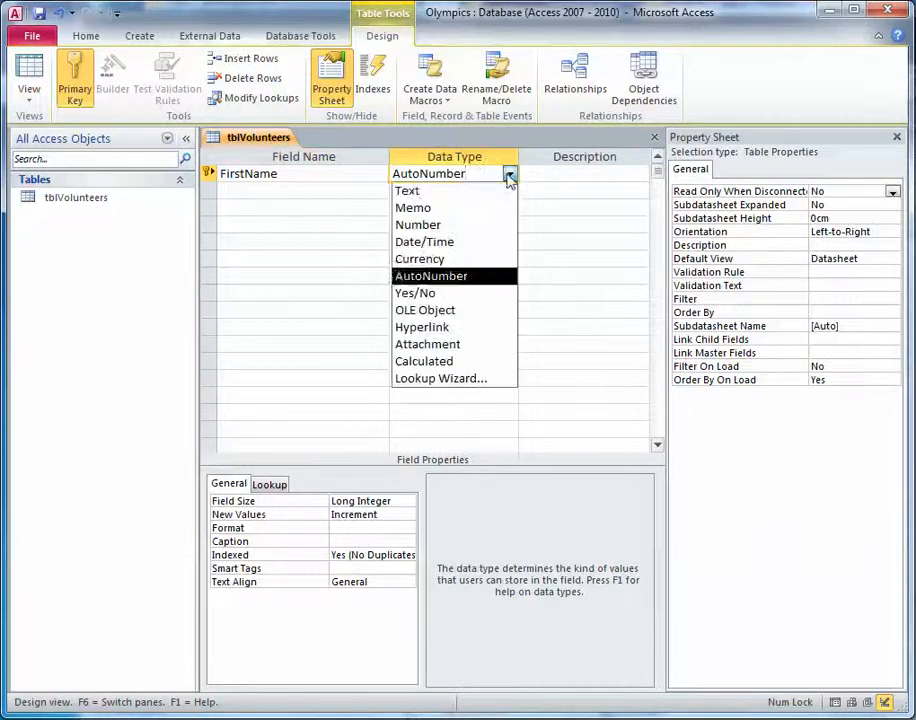
click(479, 195)
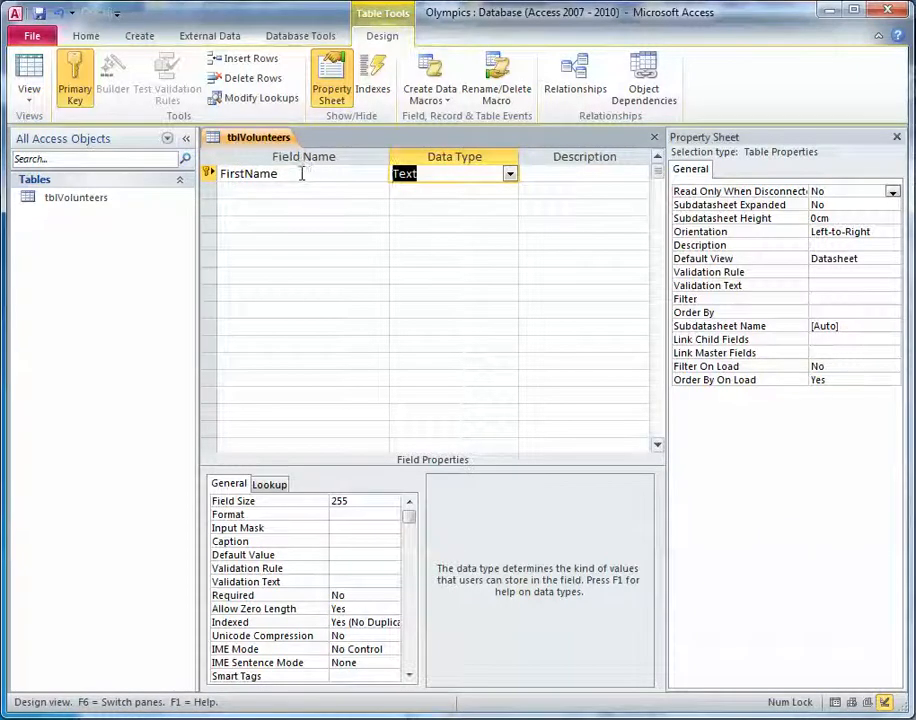
click(74, 85)
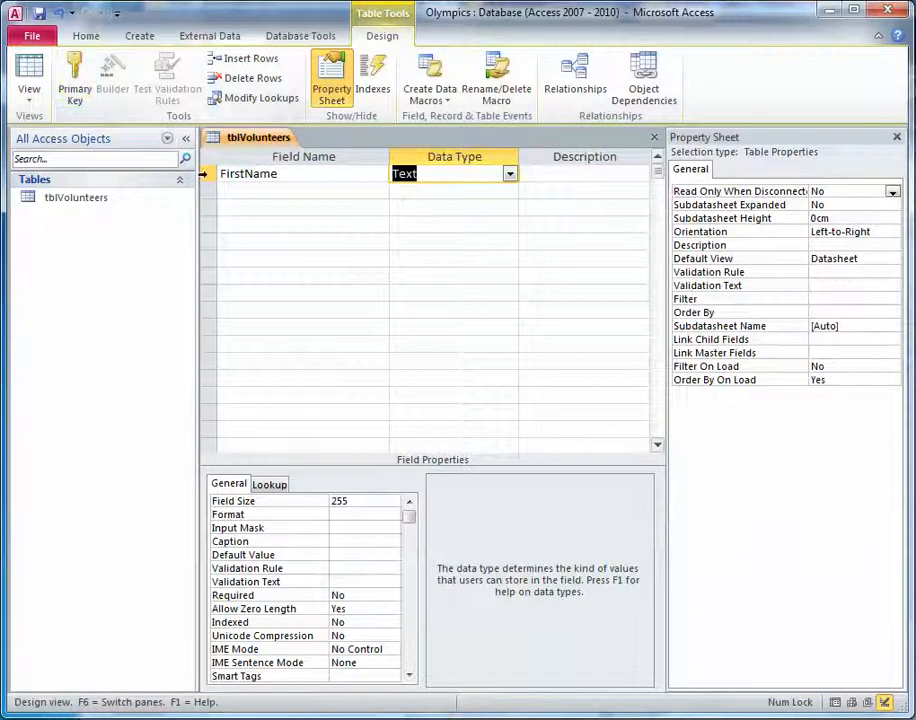
Step: Add a LastName field with the Text data type below FirstName
click(320, 191)
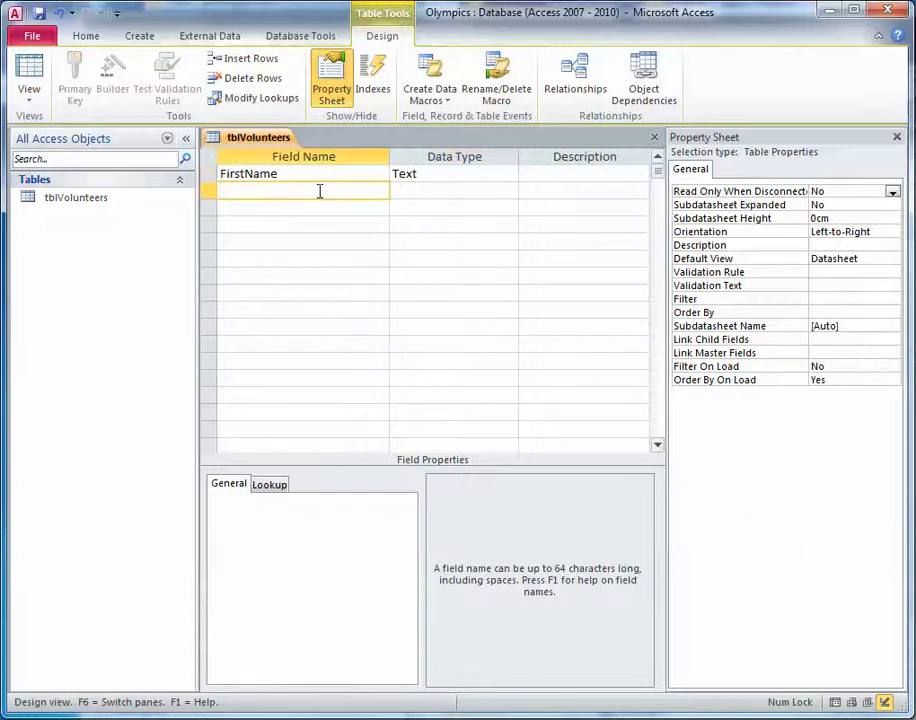
text(LastName)
click(447, 195)
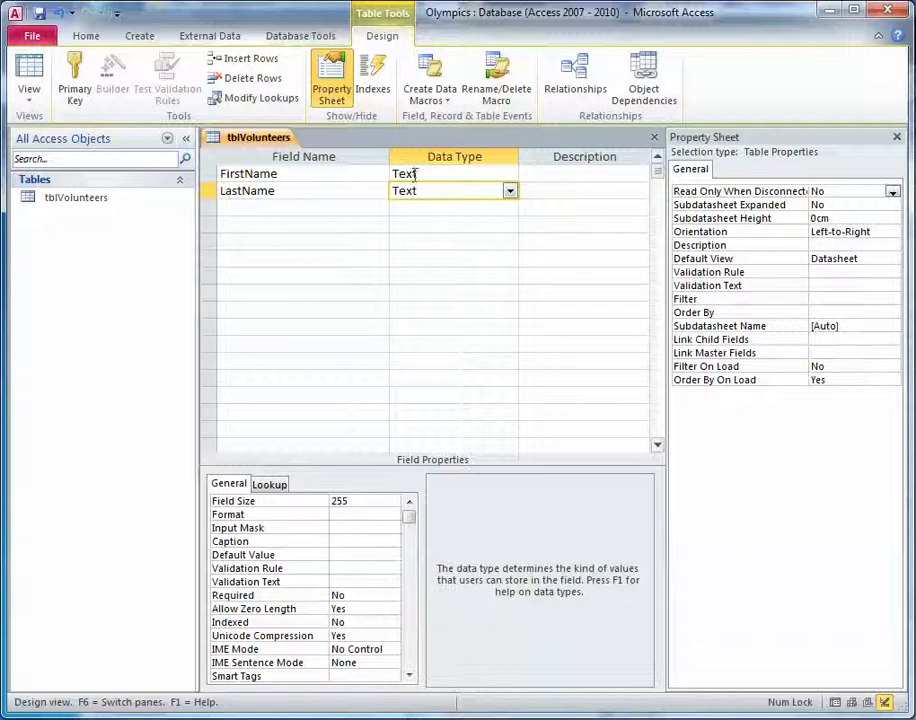
Step: Set the FirstName field's size to 20 characters
click(419, 173)
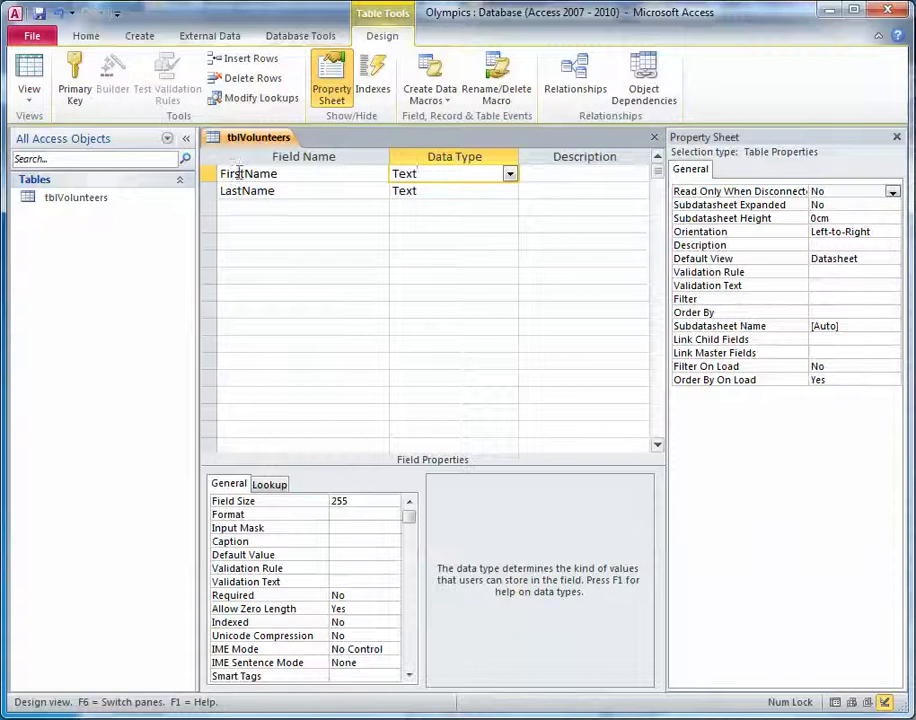
click(353, 501)
double_click(352, 500)
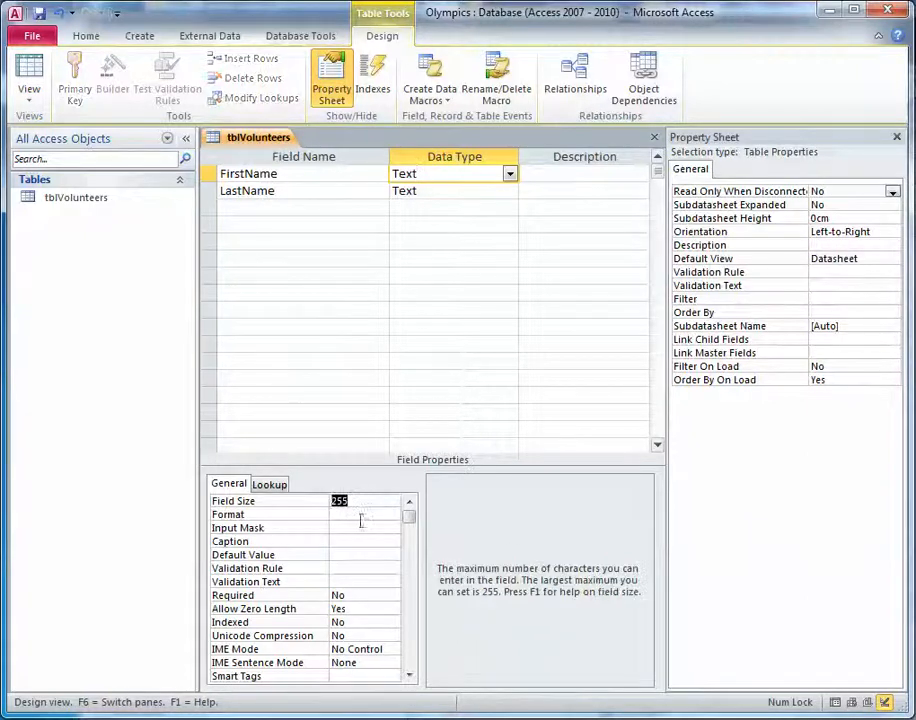
text(20)
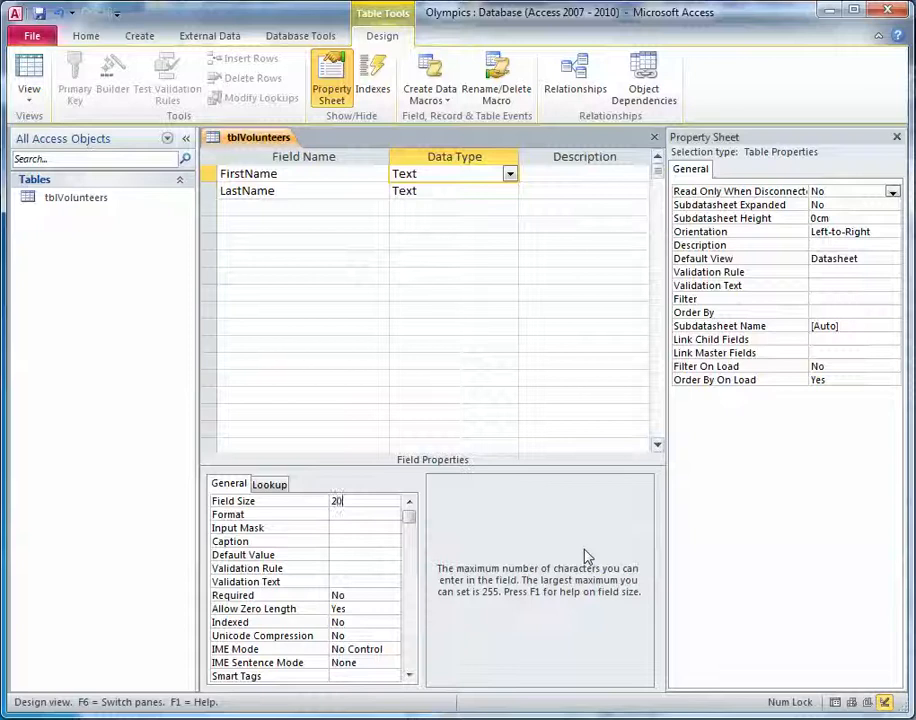
Step: Set the LastName field's size to 20 characters and check the size of both name fields
click(427, 191)
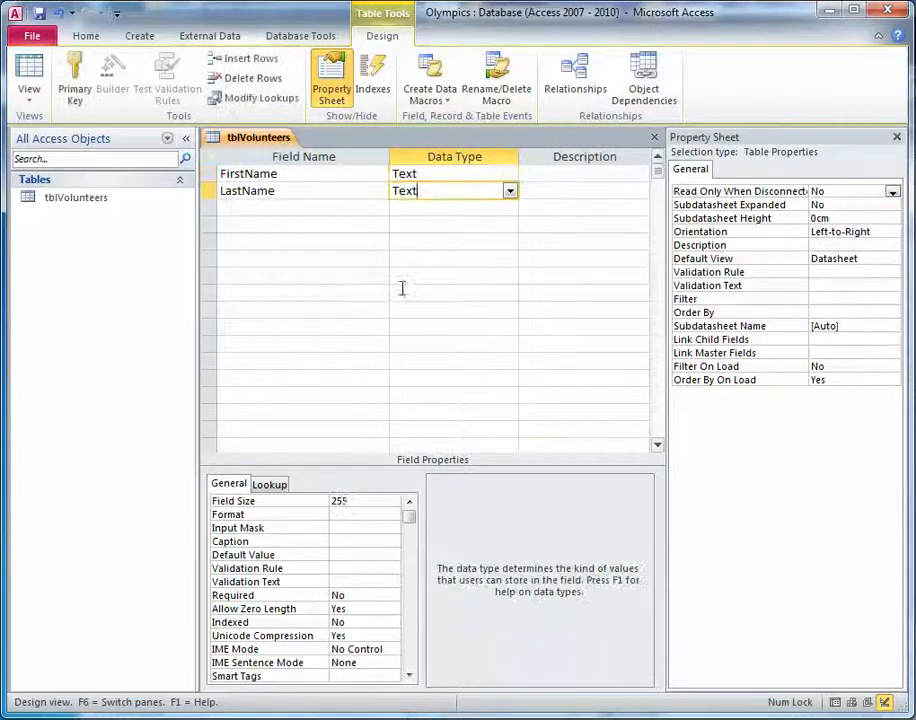
click(360, 497)
click(327, 500)
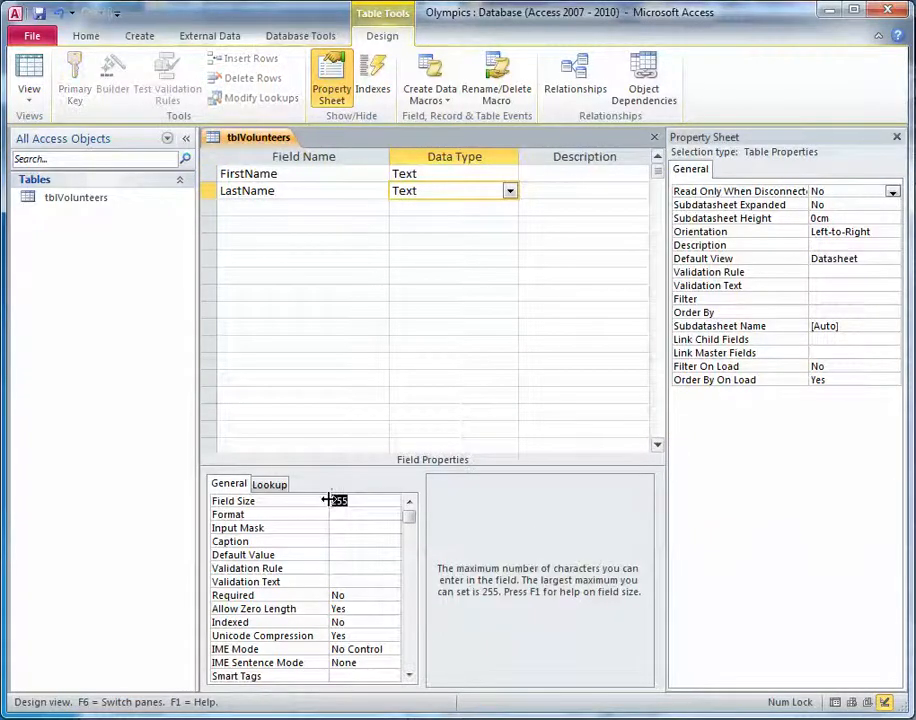
text(20)
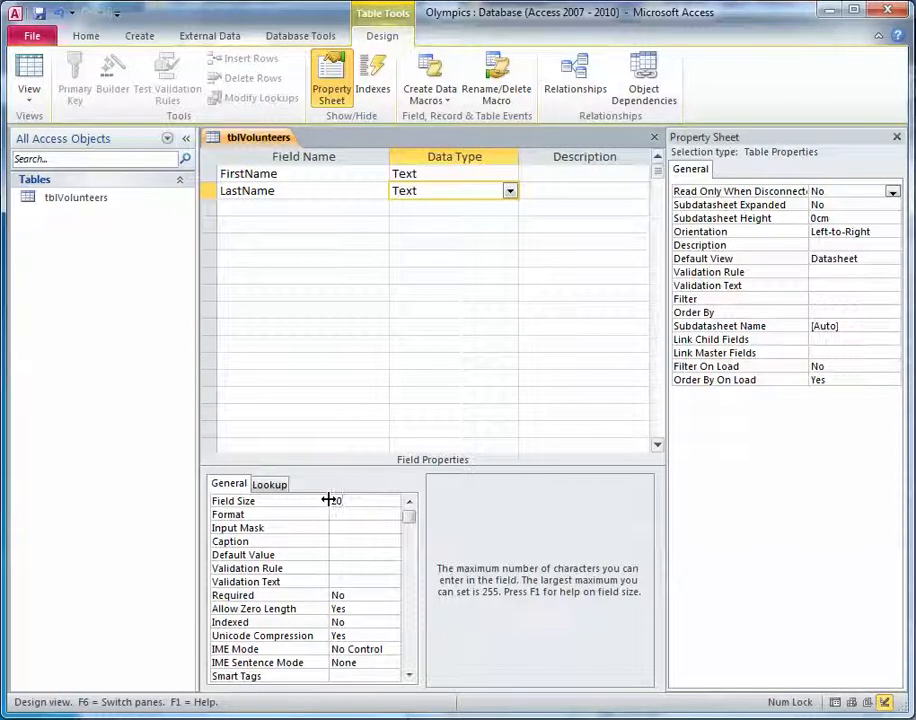
click(337, 175)
click(337, 193)
click(418, 176)
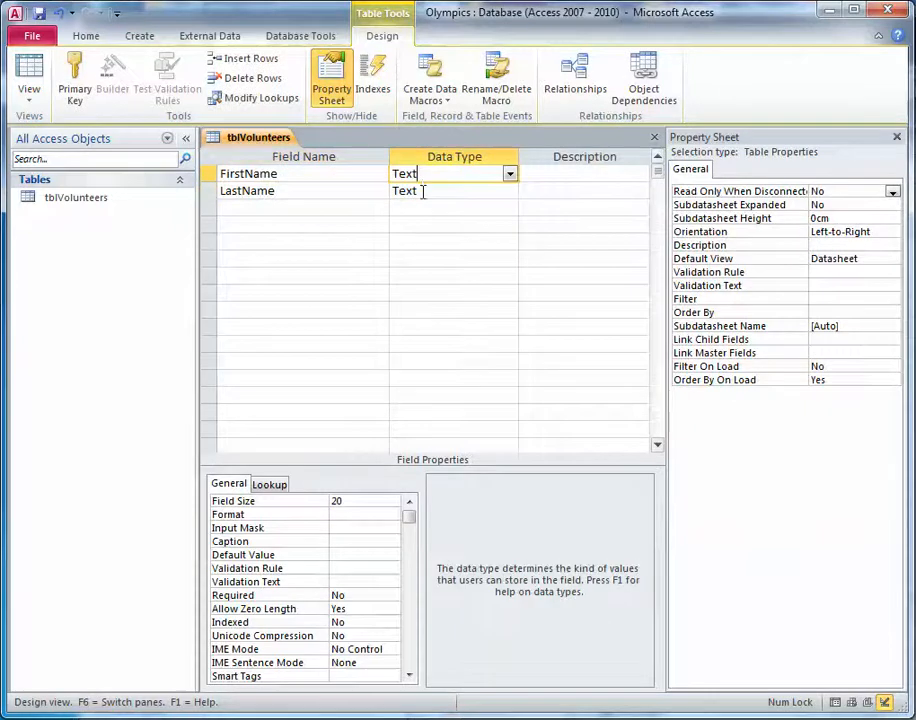
click(425, 190)
Step: Add a VolunteerID field with the Text data type below LastName and make it the primary key
click(310, 206)
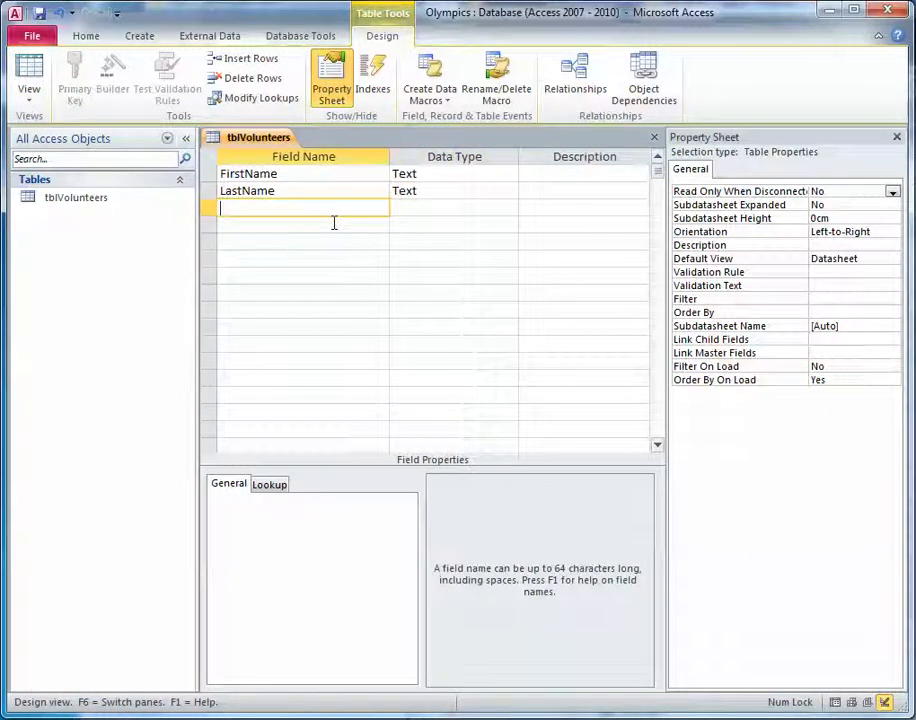
text(Volunt)
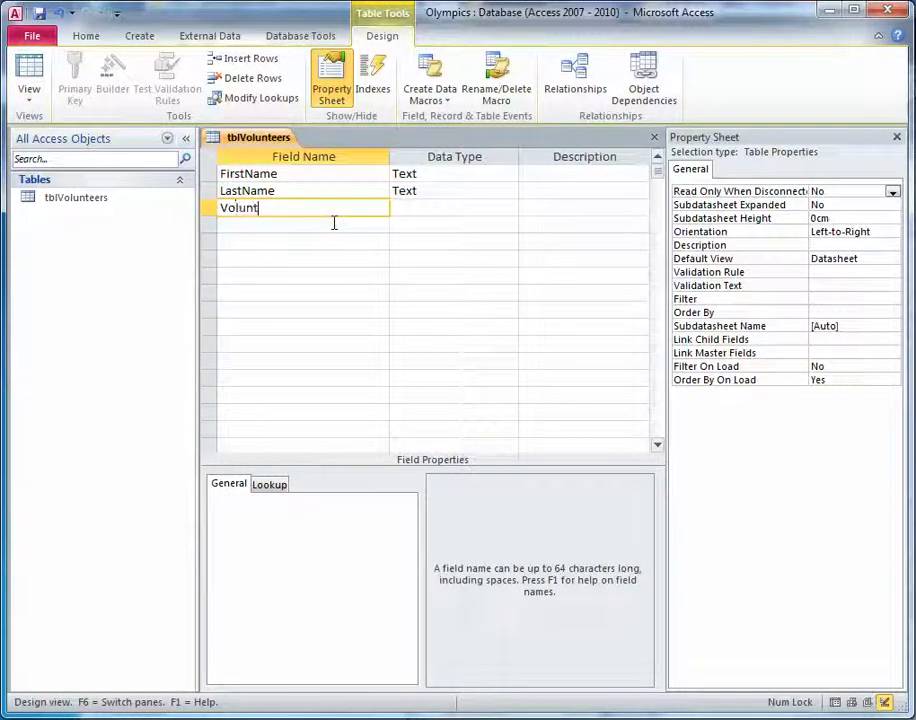
text(eerID)
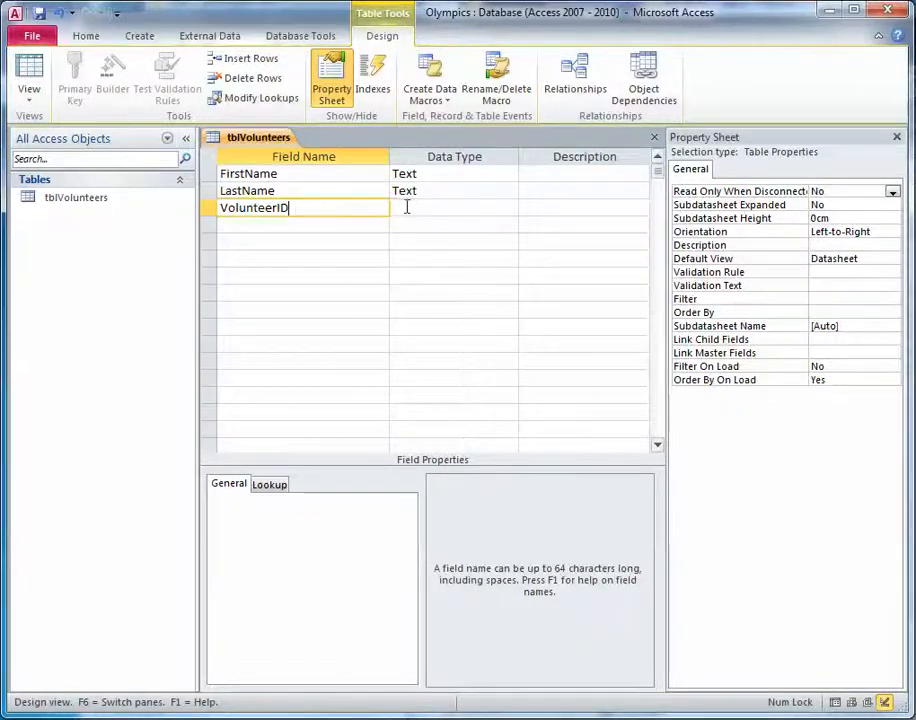
click(446, 208)
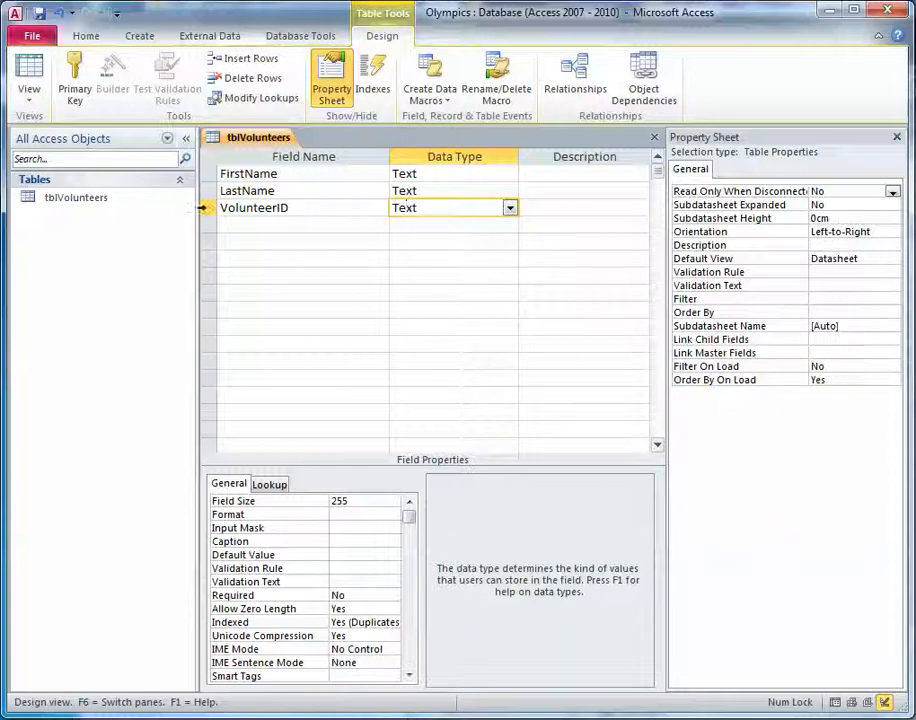
click(302, 208)
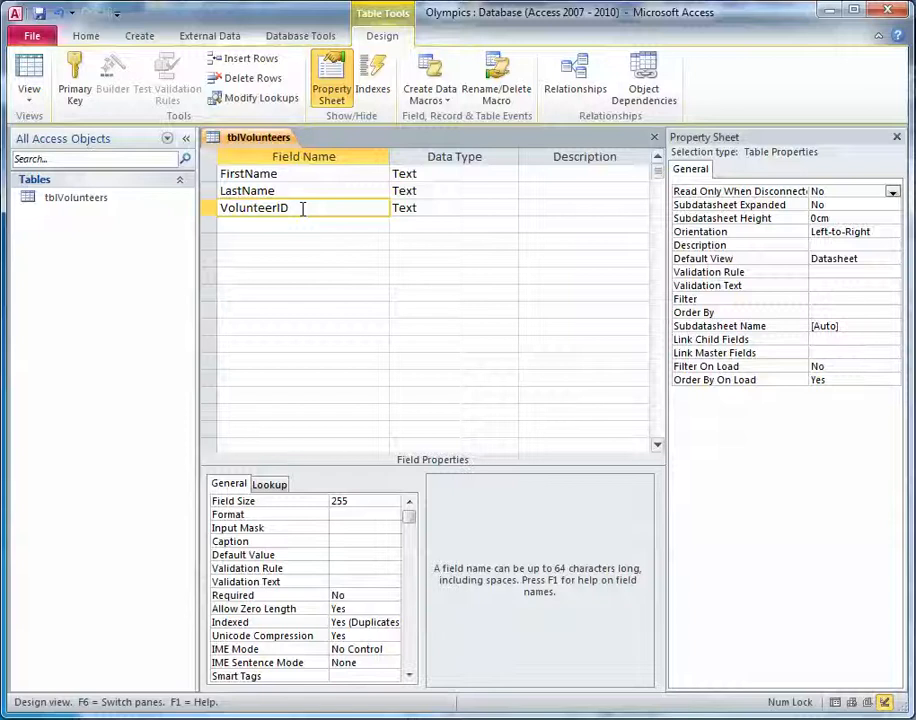
click(75, 82)
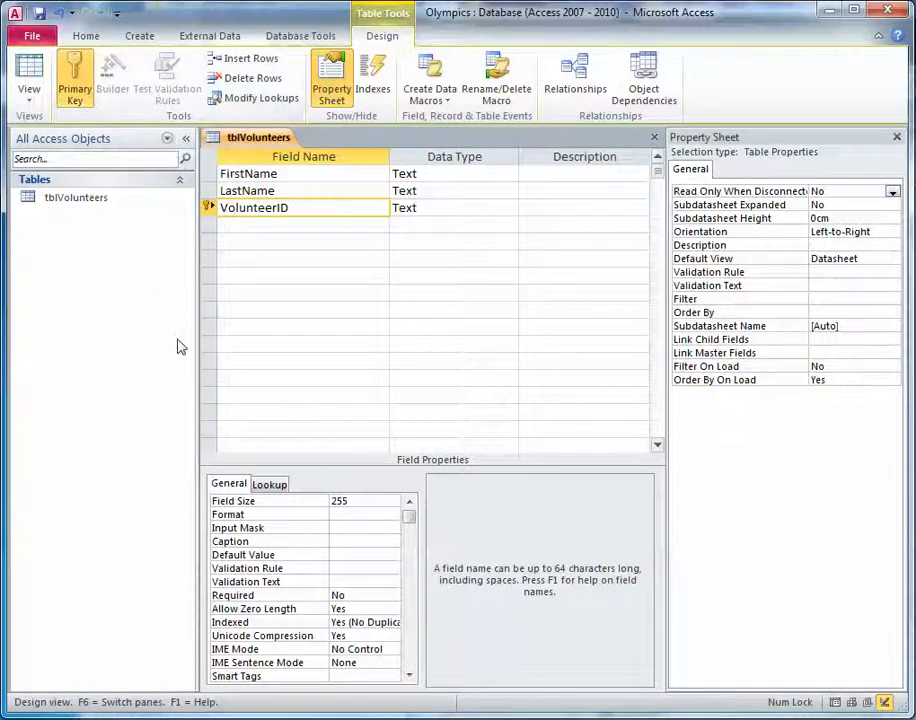
Step: Add Text fields Address1, Address2, PostCode, AgeGroup, Specialist, Email, DOD, HourlyRate and ShoeSize below VolunteerID, and set Specialist's data type to Yes/No
click(386, 224)
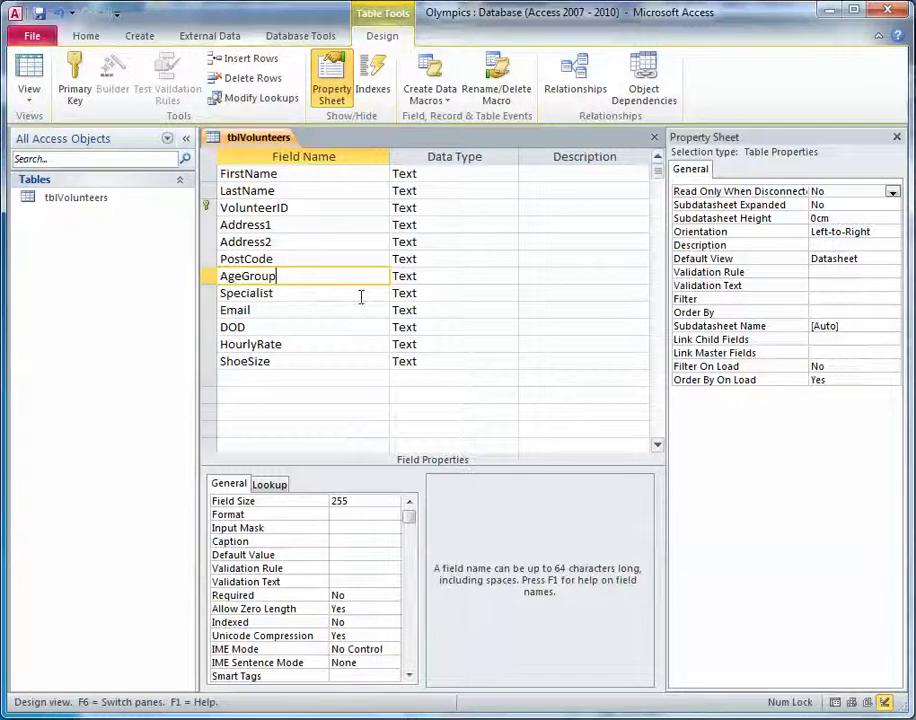
click(428, 292)
click(509, 293)
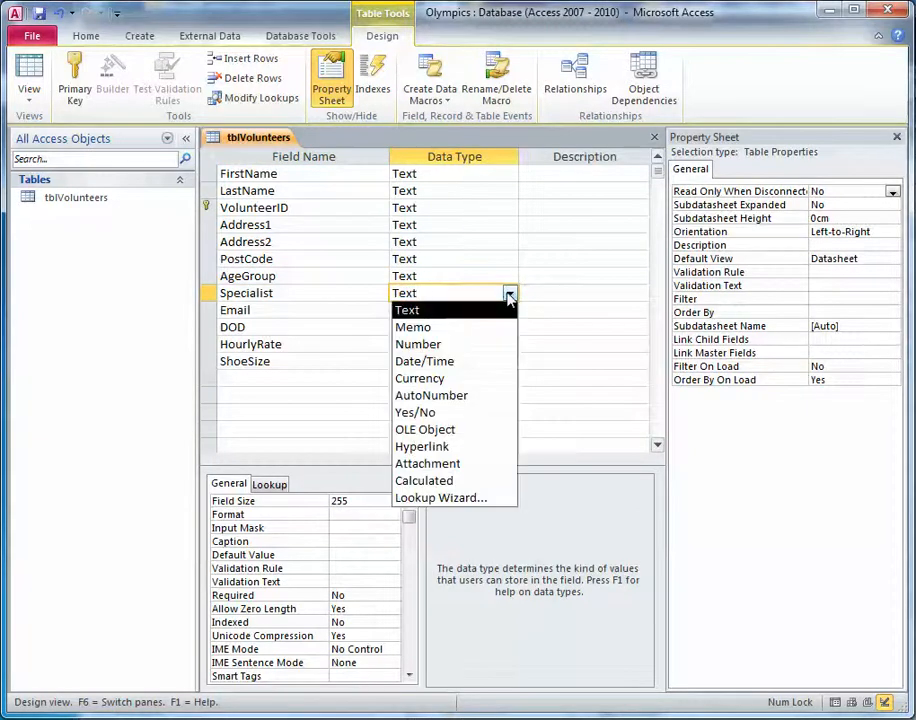
click(472, 416)
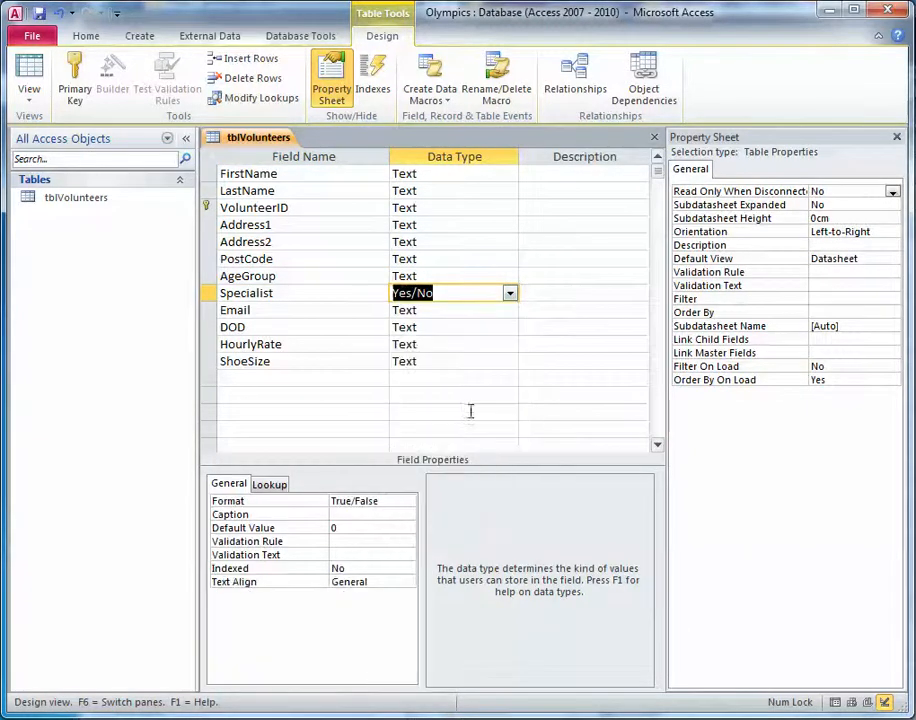
Step: Rename the DOD field to DOB and set its data type to Date/Time
click(427, 313)
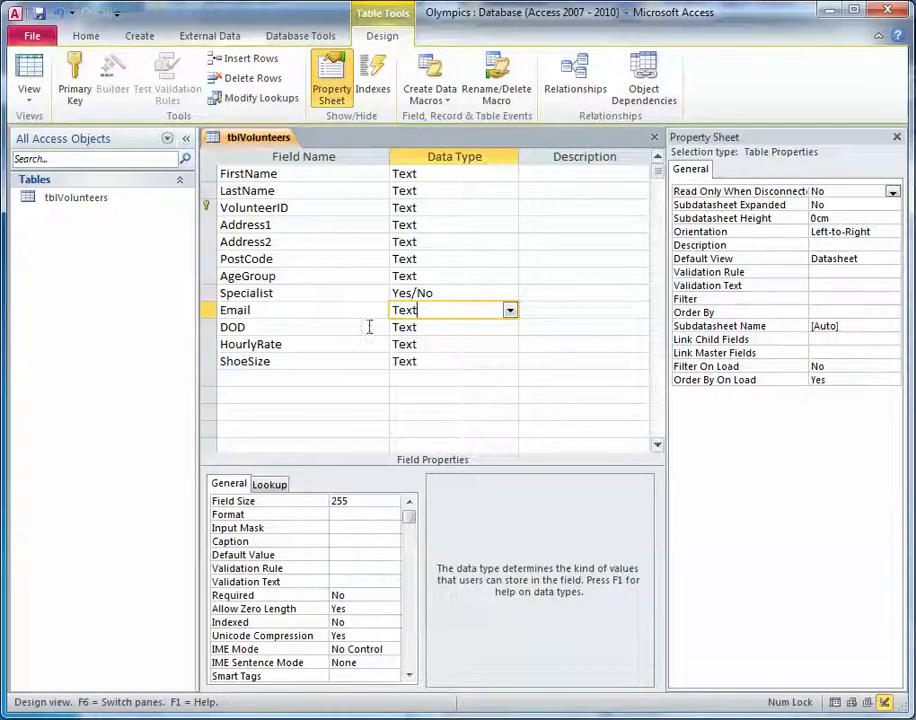
click(284, 326)
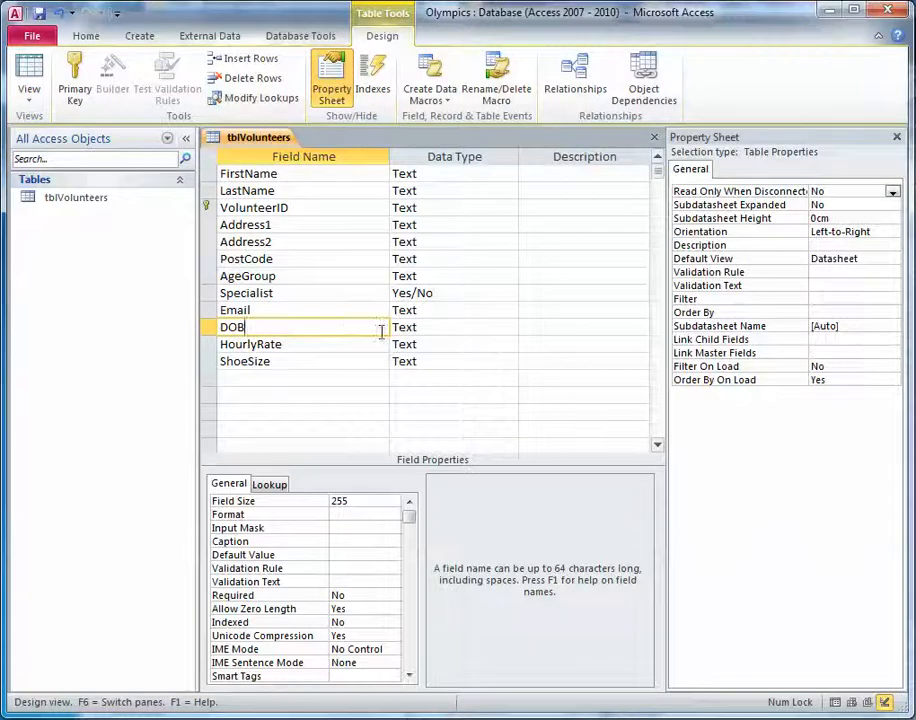
click(438, 328)
click(509, 329)
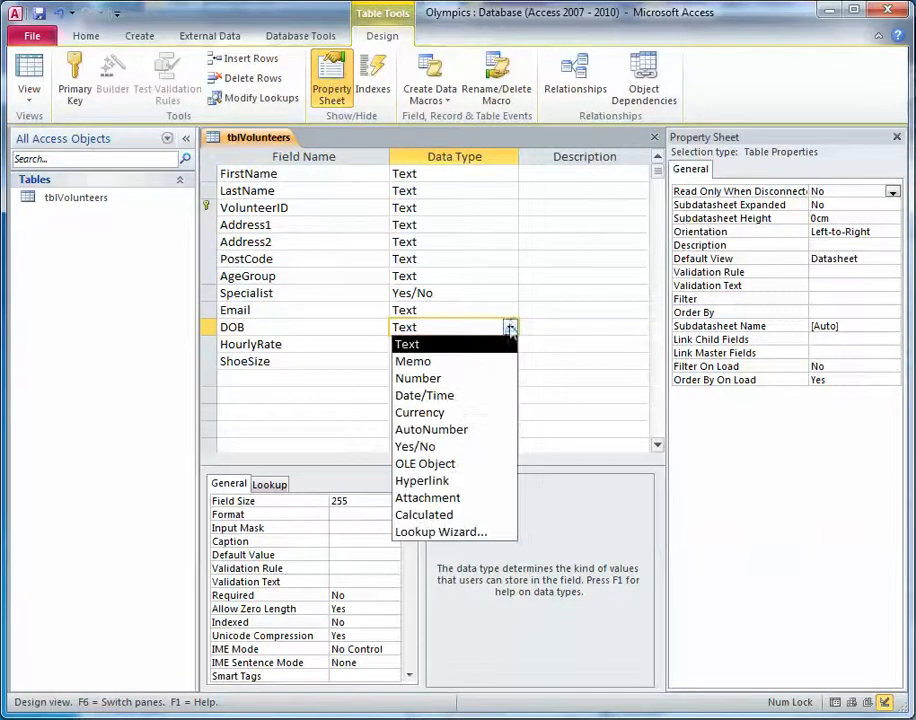
click(487, 398)
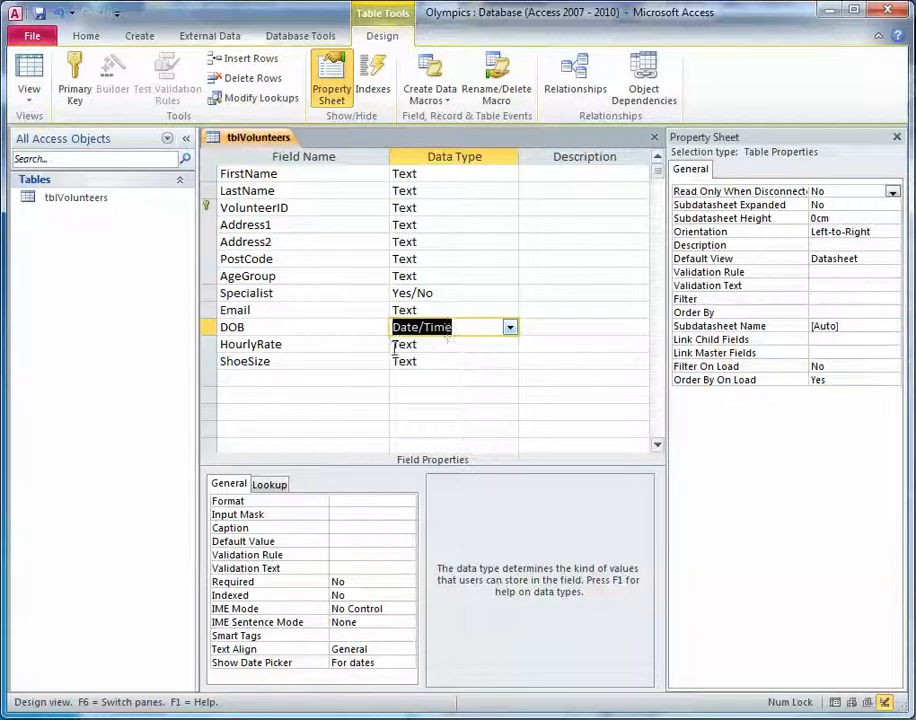
Step: Set the HourlyRate field's data type to Currency
click(458, 344)
click(509, 345)
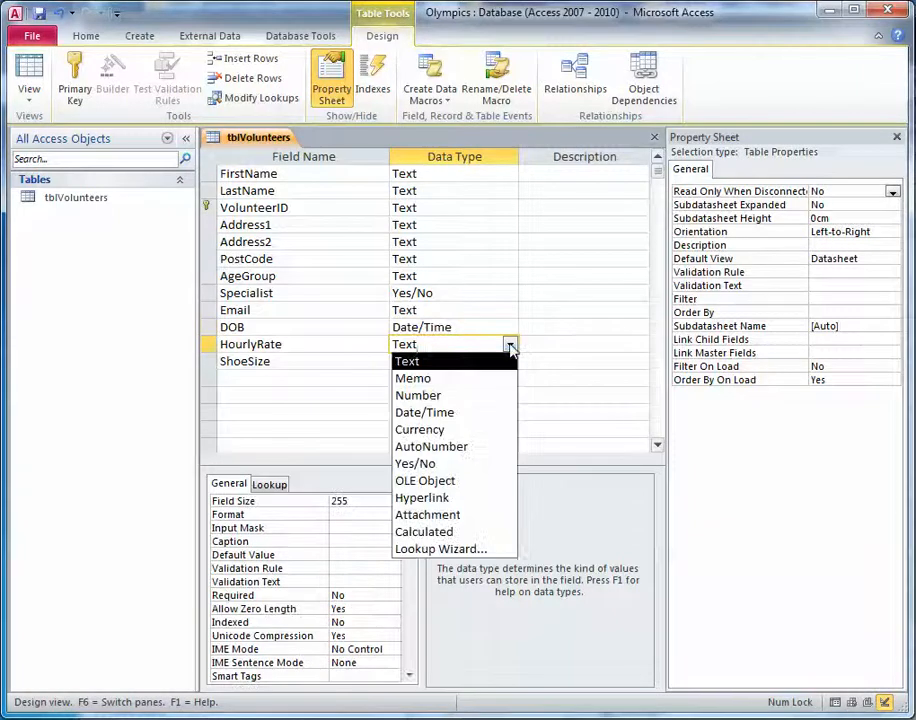
click(471, 429)
Step: Set the ShoeSize field's data type to Number
click(328, 362)
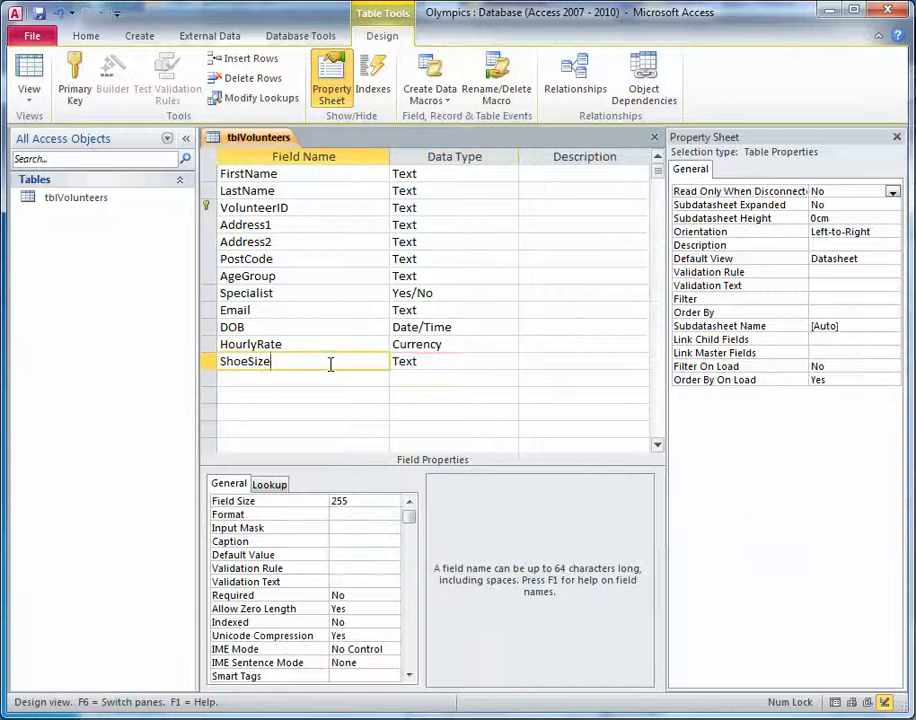
click(466, 362)
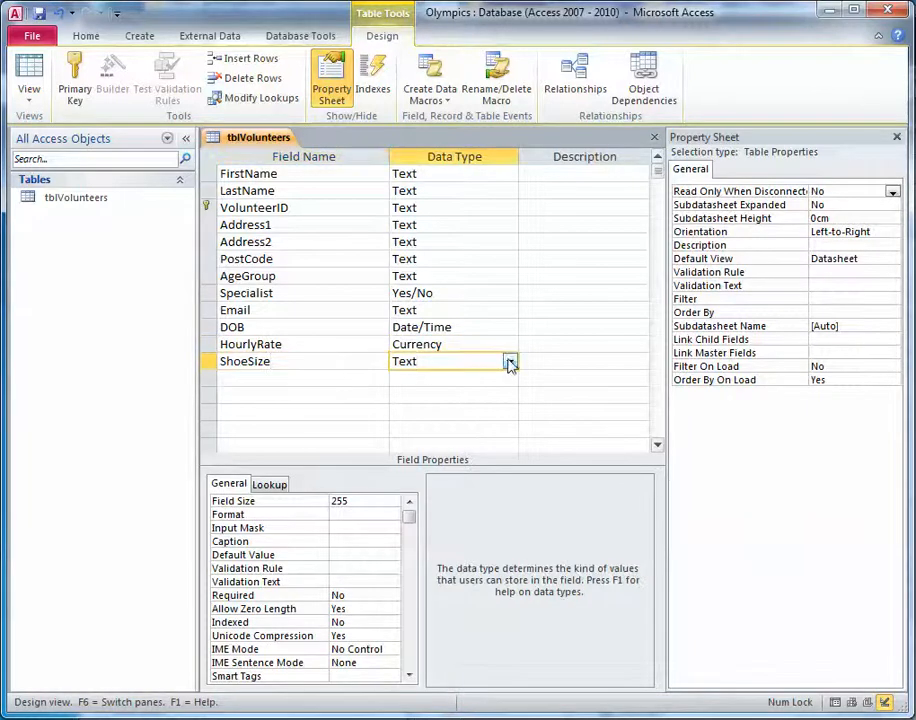
click(510, 362)
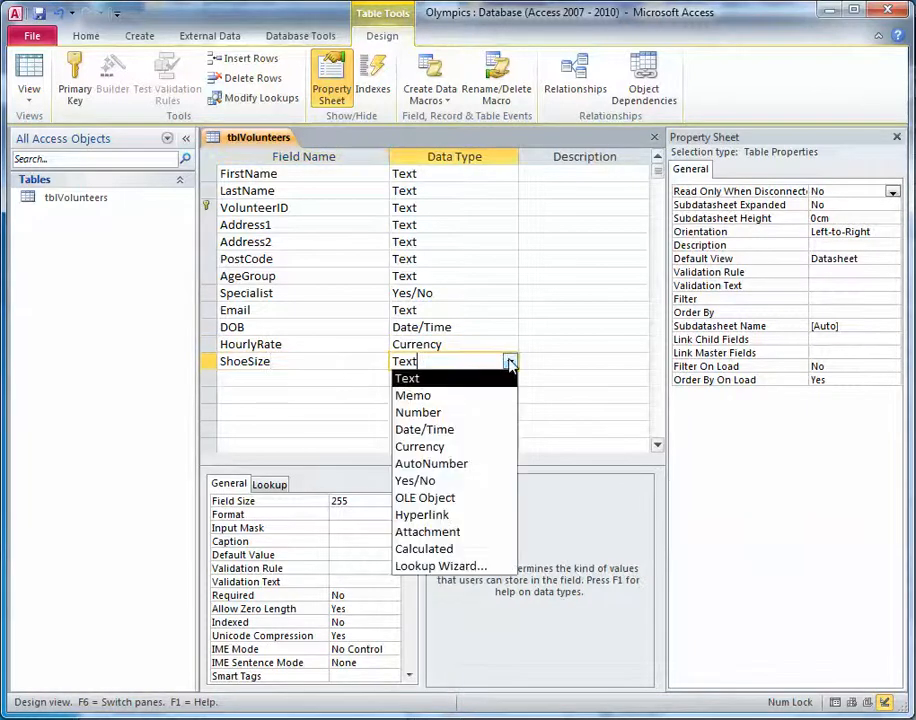
click(481, 414)
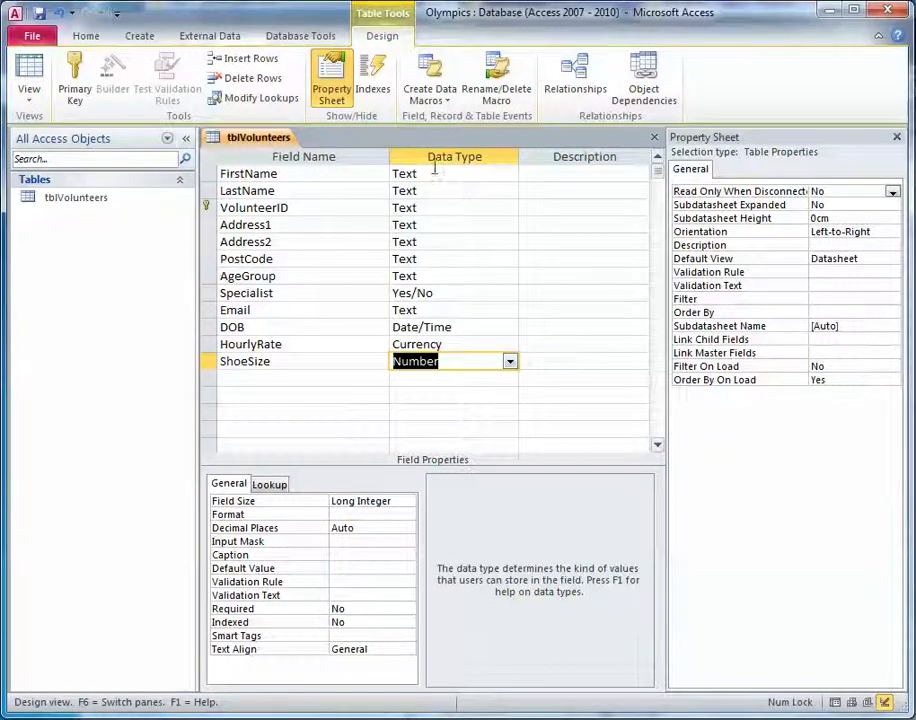
Step: Save the tblVolunteers design and display the table in Datasheet view
click(40, 14)
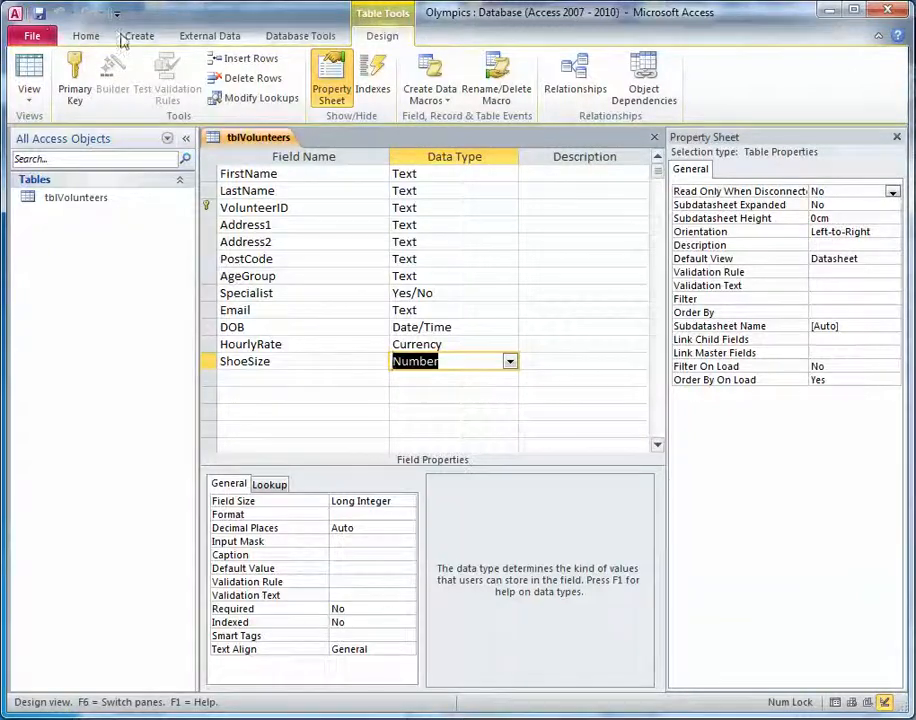
click(33, 78)
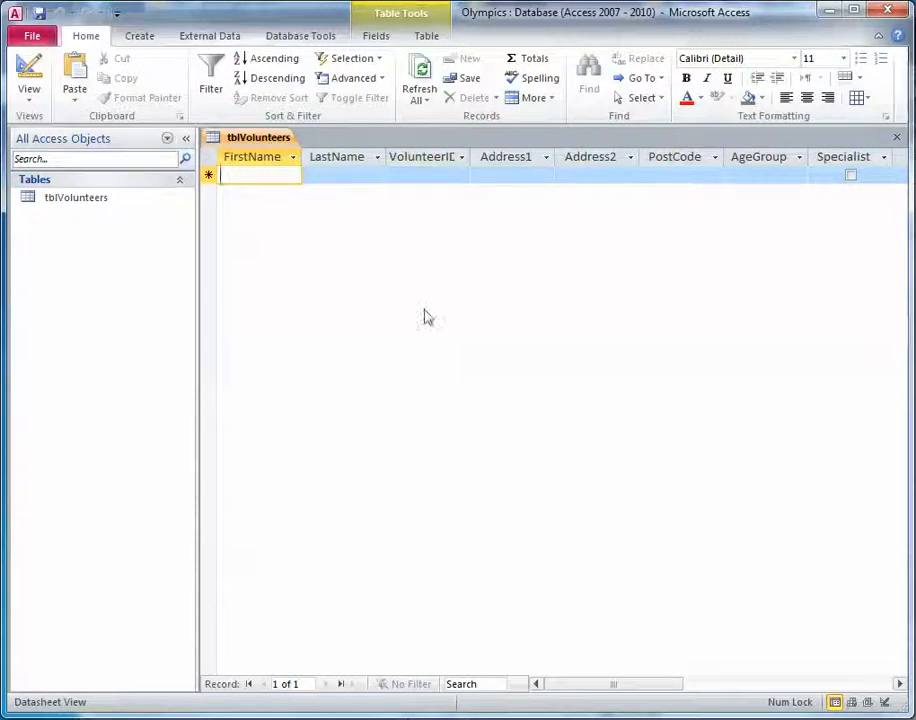
click(138, 38)
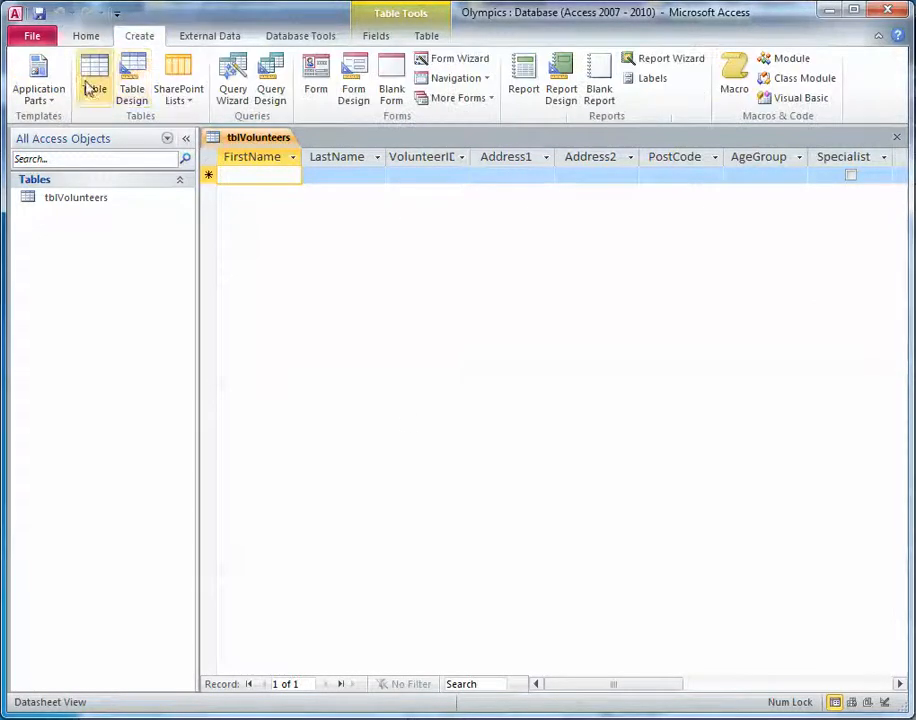